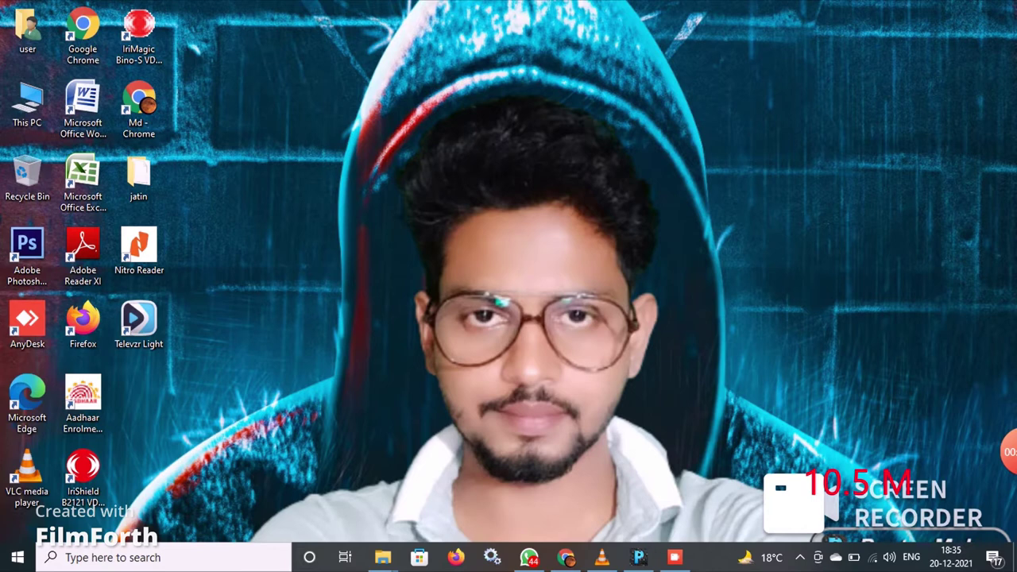
Step: Search Google in Chrome for 'anvi folder locker' and maximize the browser window
{"action": "double_click", "coordinate": [139, 108]}
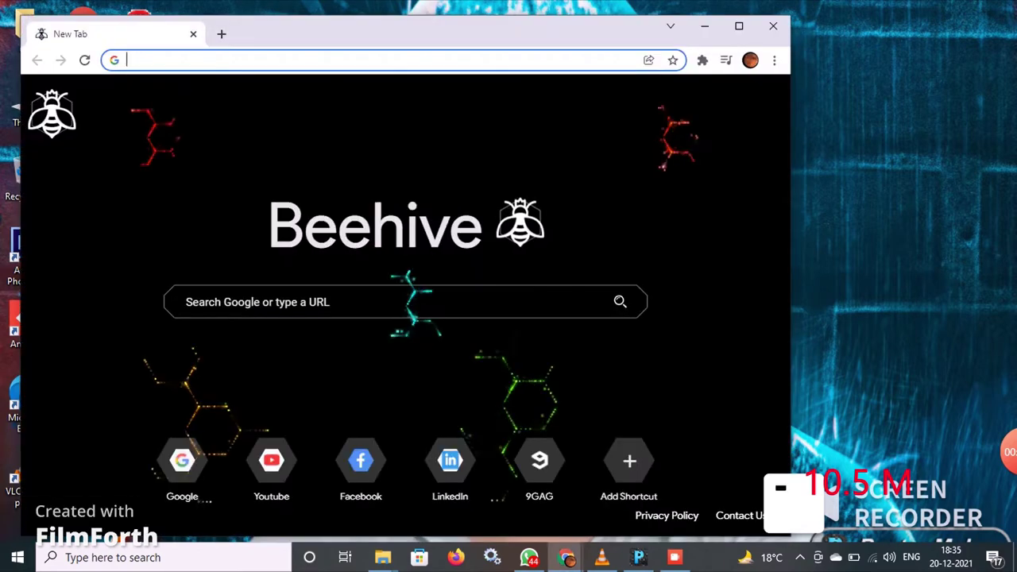
{"action": "type", "text": "A"}
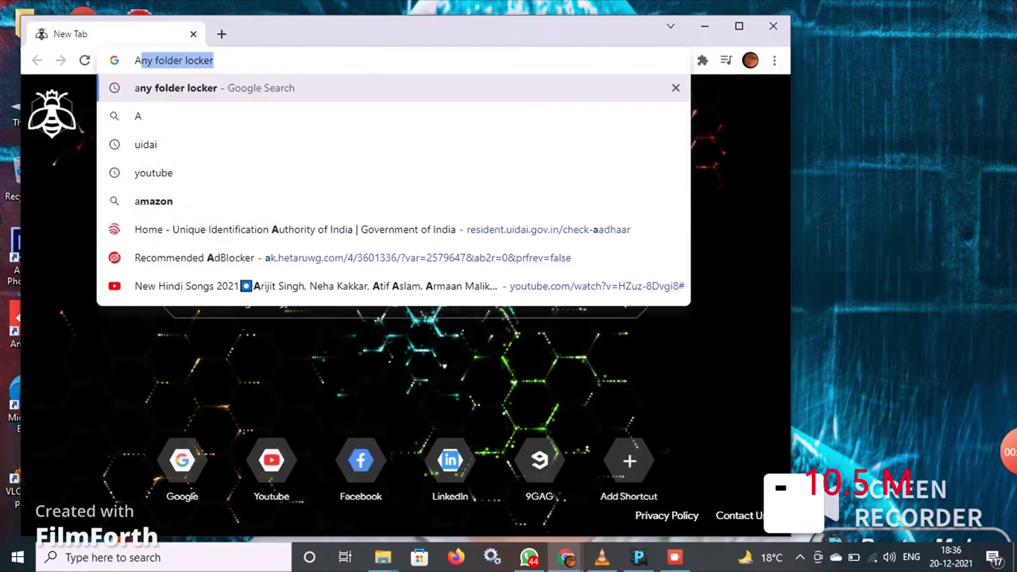
{"action": "type", "text": "NVI"}
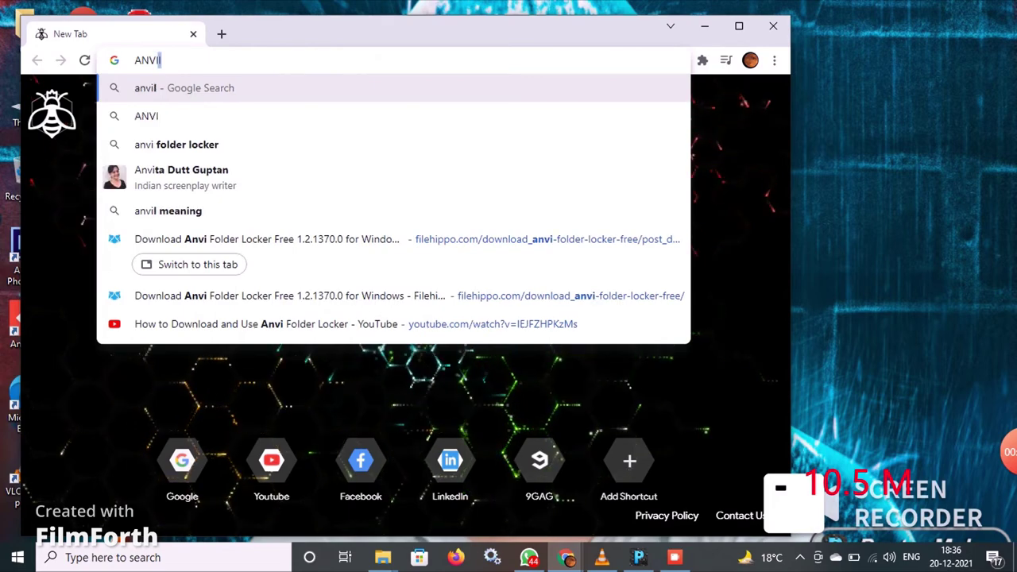
{"action": "key", "text": "Down"}
{"action": "key", "text": "Down"}
{"action": "key", "text": "Return"}
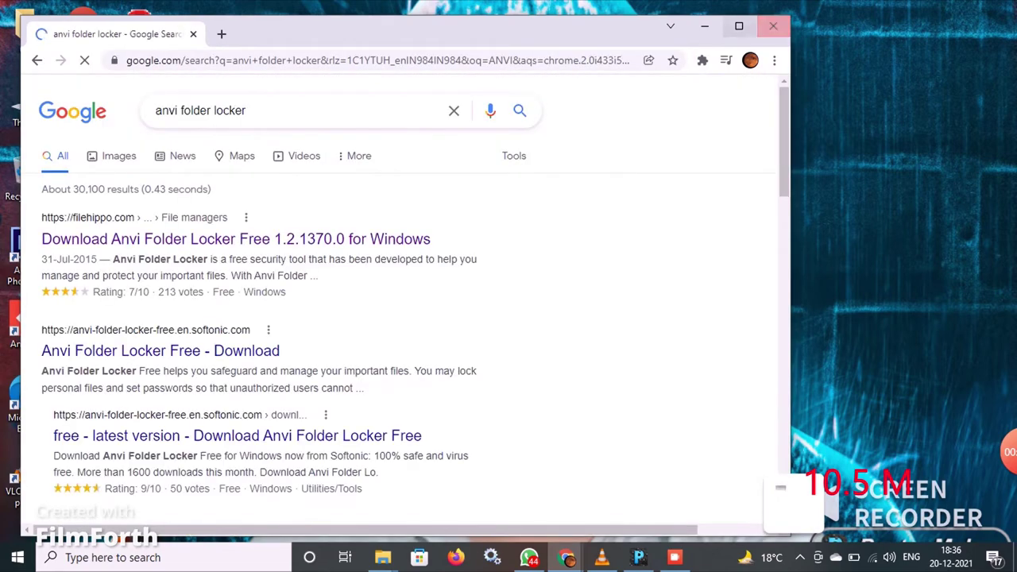
{"action": "left_click", "coordinate": [739, 27]}
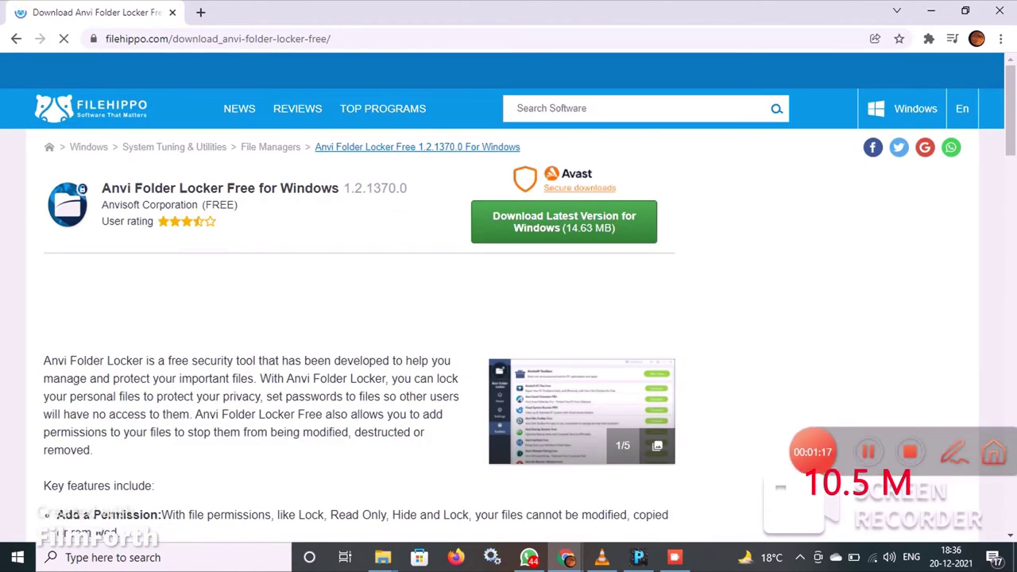
Step: Open the FileHippo result and download the latest Windows version of Anvi Folder Locker
{"action": "left_click", "coordinate": [954, 452]}
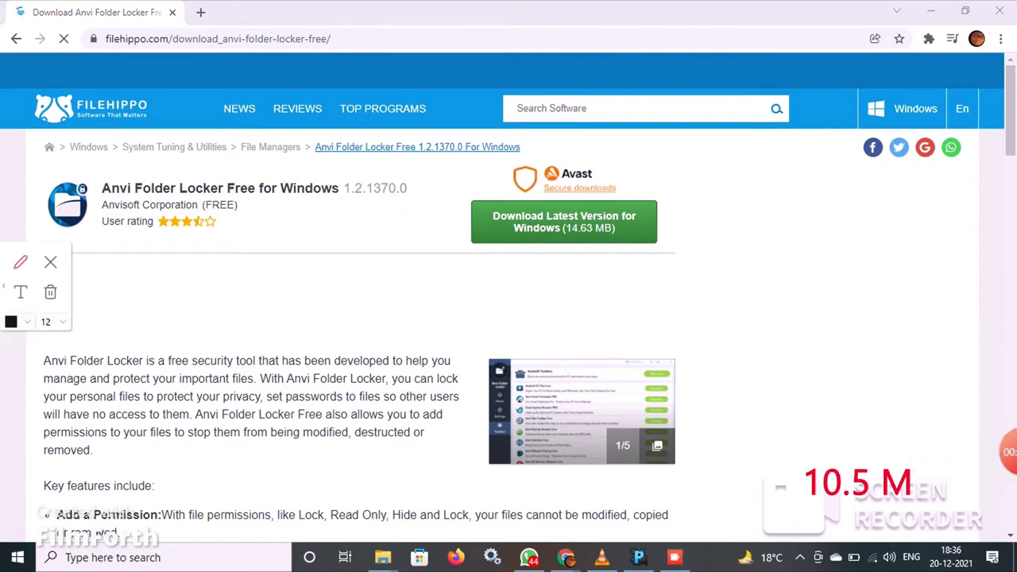
{"action": "mouse_move", "coordinate": [682, 208]}
{"action": "left_mouse_down"}
{"action": "mouse_move", "coordinate": [612, 158]}
{"action": "mouse_move", "coordinate": [493, 191]}
{"action": "mouse_move", "coordinate": [470, 214]}
{"action": "mouse_move", "coordinate": [679, 236]}
{"action": "mouse_move", "coordinate": [683, 210]}
{"action": "left_mouse_up"}
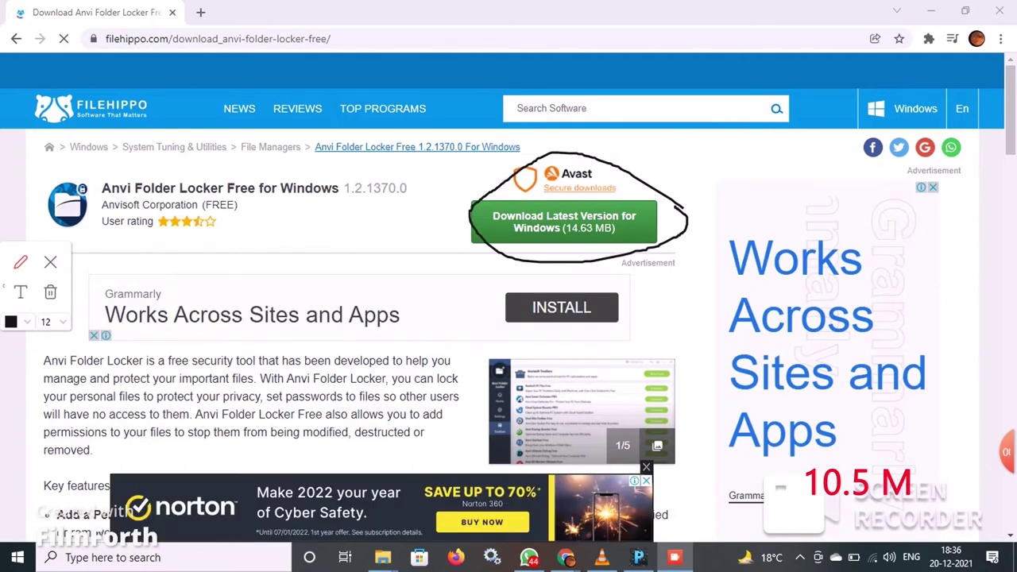
{"action": "key", "text": "Escape"}
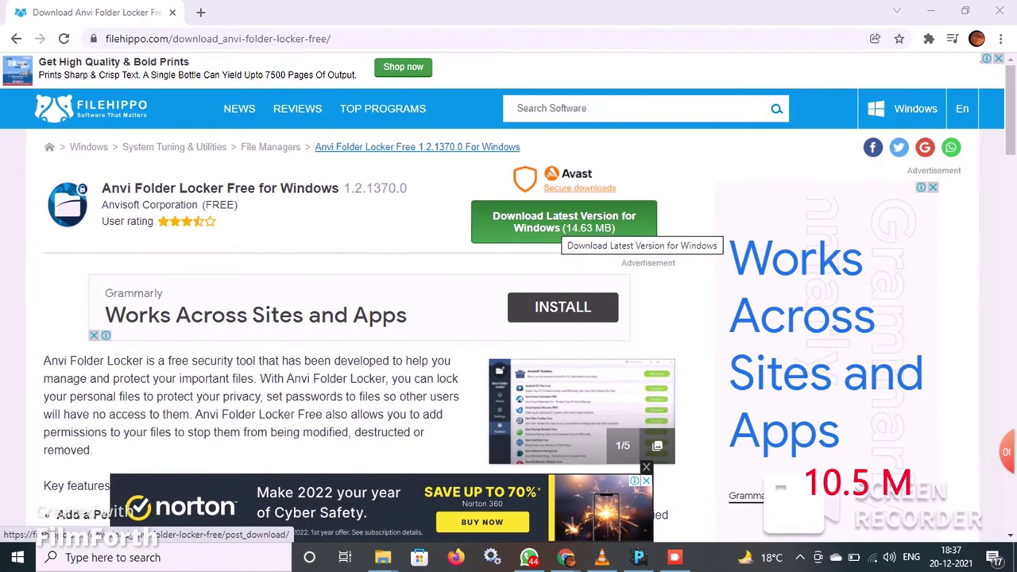
{"action": "left_click", "coordinate": [563, 226]}
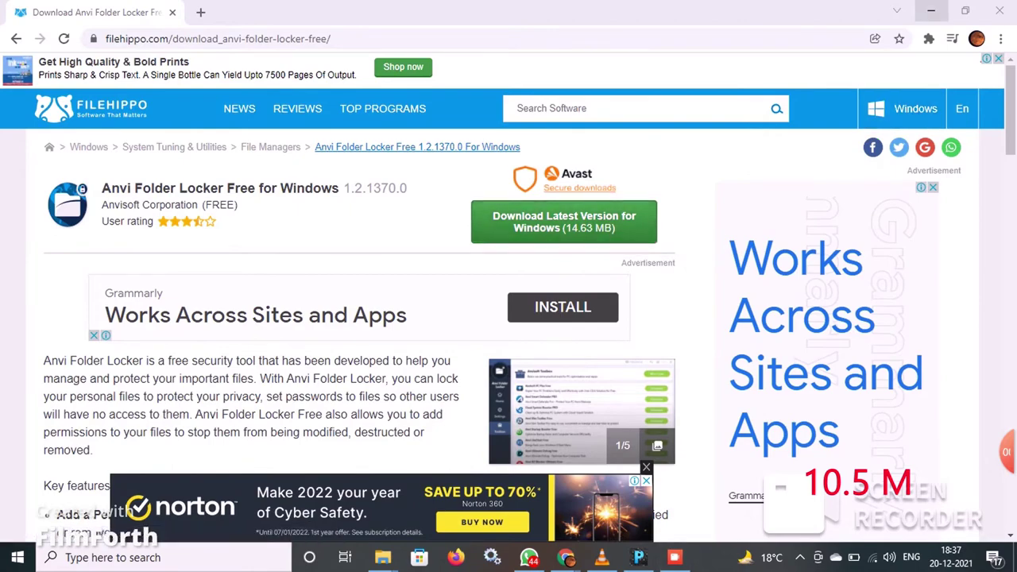
{"action": "left_click", "coordinate": [930, 11]}
Step: Go to Downloads via This PC and select the aflsetup installer
{"action": "double_click", "coordinate": [27, 104]}
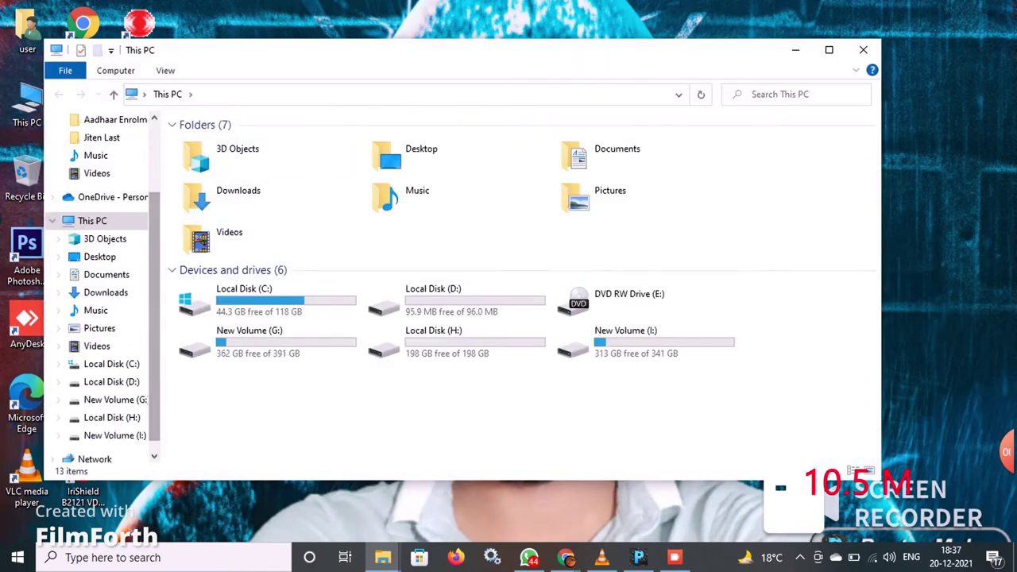
{"action": "double_click", "coordinate": [231, 194]}
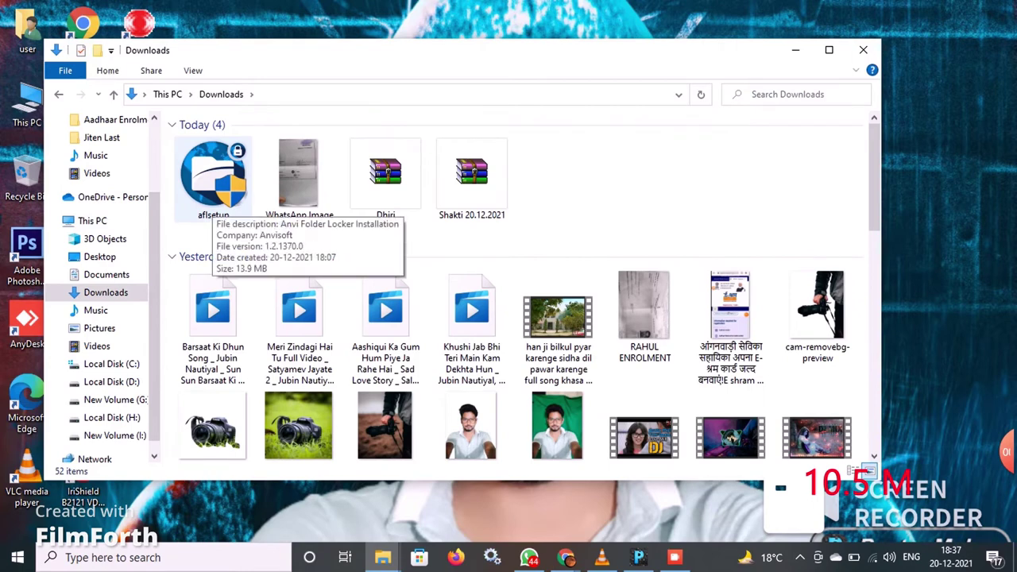
{"action": "left_click", "coordinate": [213, 178]}
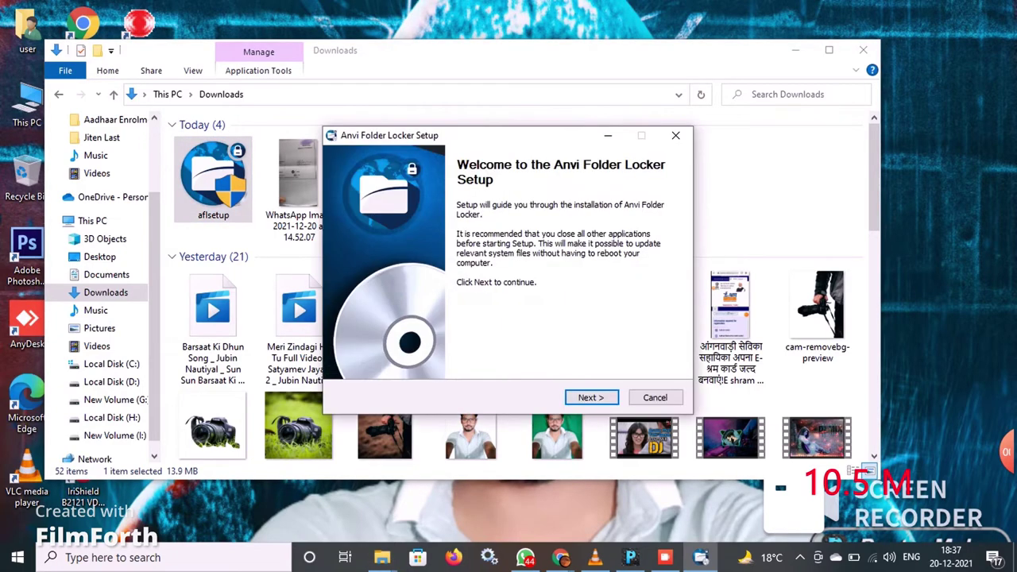
Step: Install Anvi Folder Locker to the default Program Files folder, accepting the Explorer restart, and finish with the changelog
{"action": "left_click", "coordinate": [591, 397]}
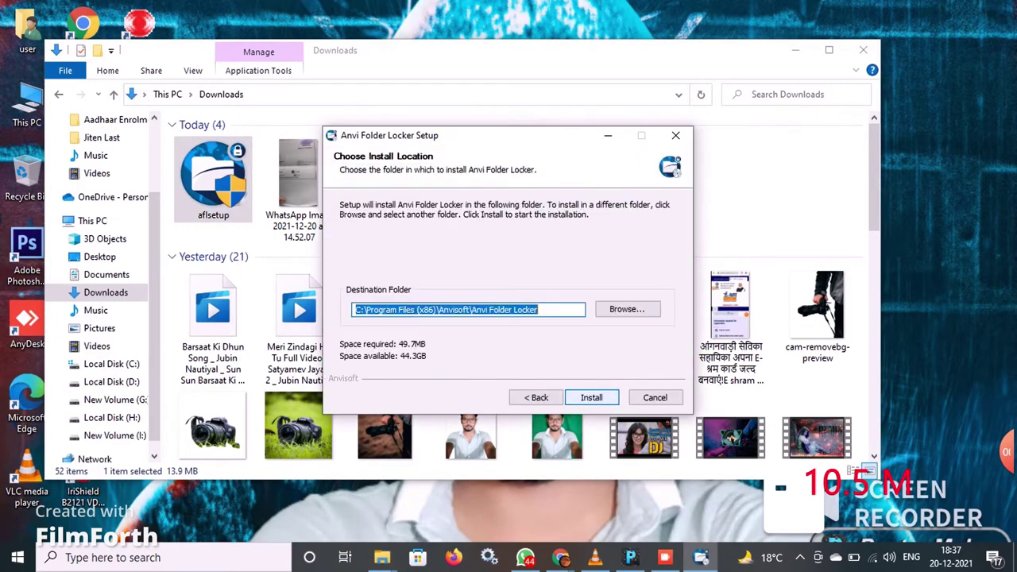
{"action": "key", "text": "Return"}
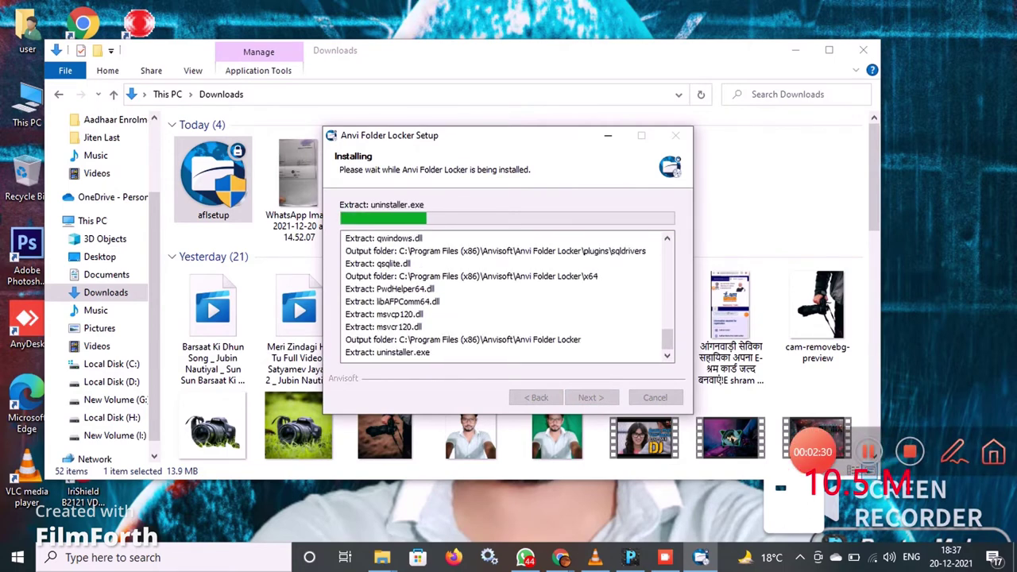
{"action": "key", "text": "Return"}
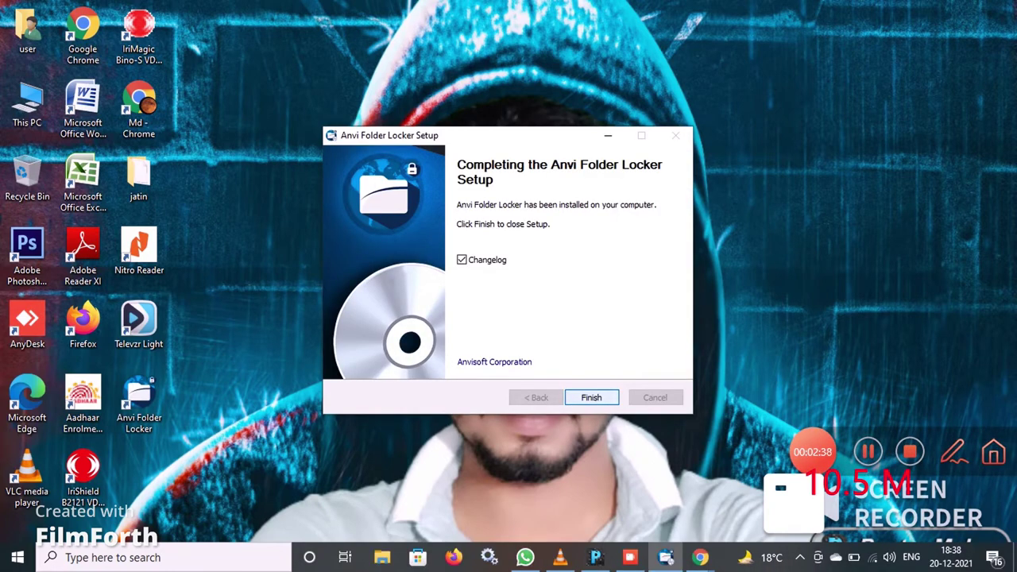
{"action": "key", "text": "Return"}
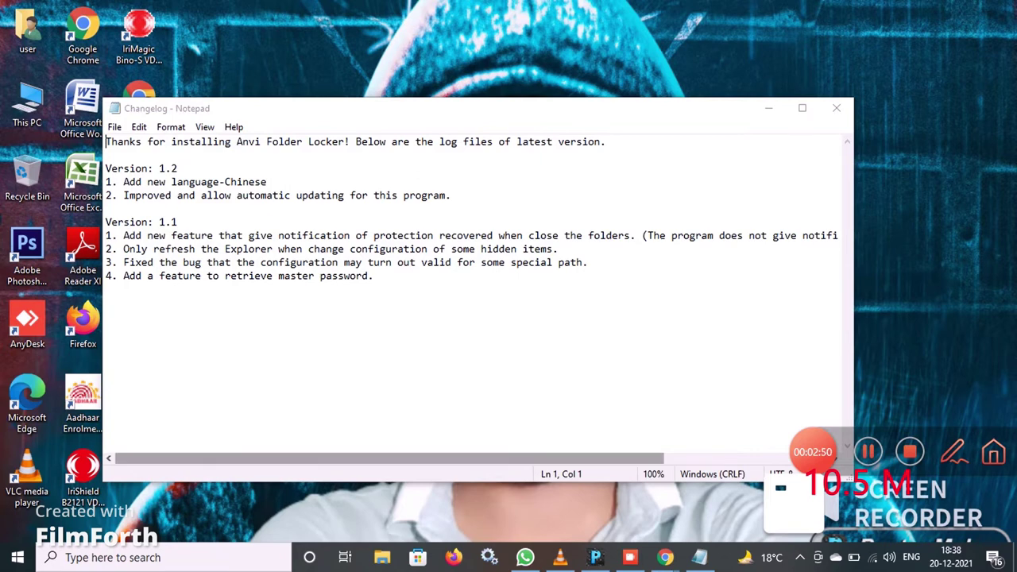
Step: Close the changelog in Notepad and refresh the desktop
{"action": "scroll", "coordinate": [477, 302], "scroll_direction": "right", "scroll_amount": 3}
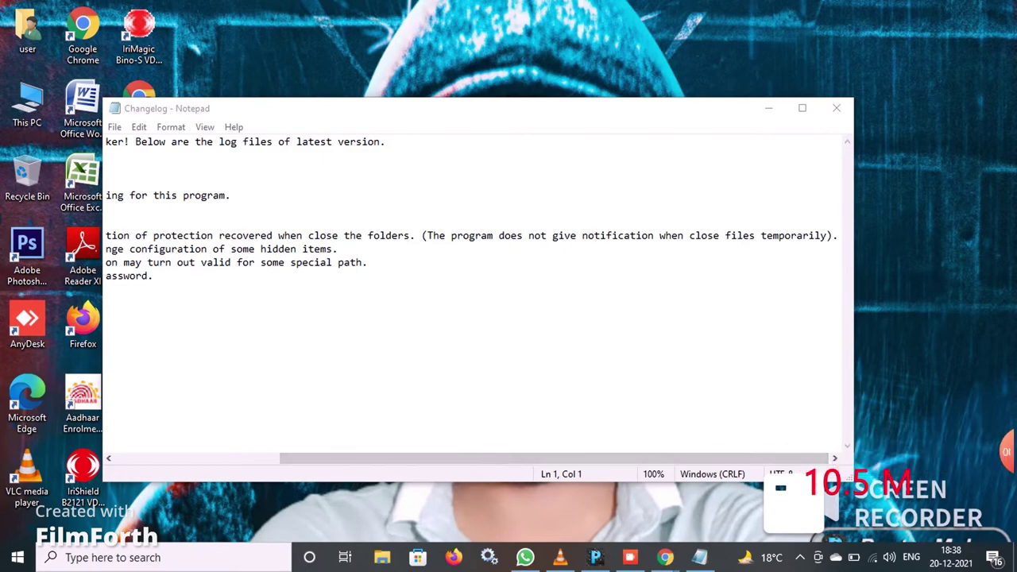
{"action": "left_click", "coordinate": [836, 108]}
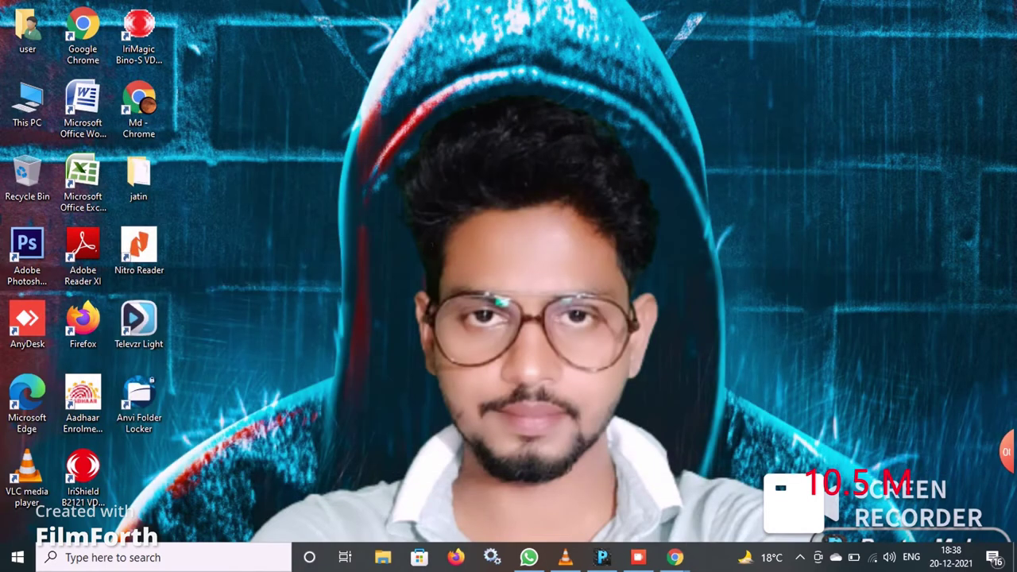
{"action": "right_click", "coordinate": [395, 175]}
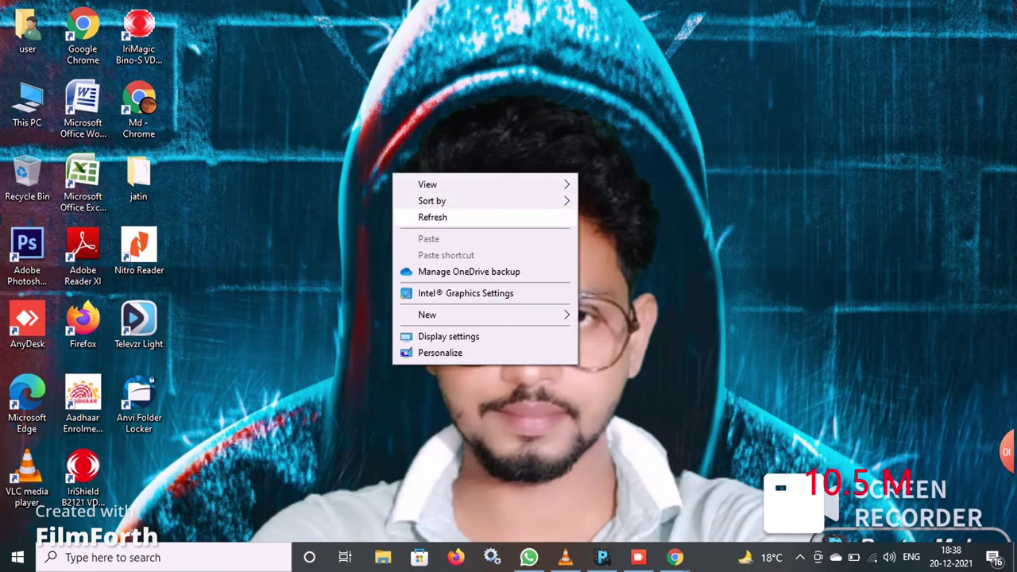
{"action": "key", "text": "Escape"}
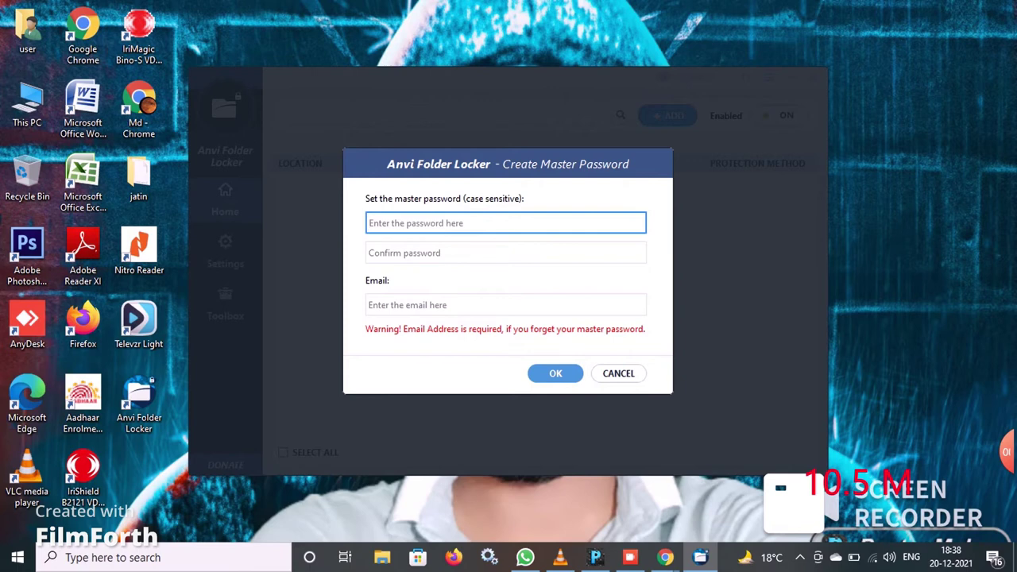
{"action": "type", "text": "12345678"}
Step: Enter and confirm the master password, add a recovery Gmail address, and submit
{"action": "left_click", "coordinate": [506, 253]}
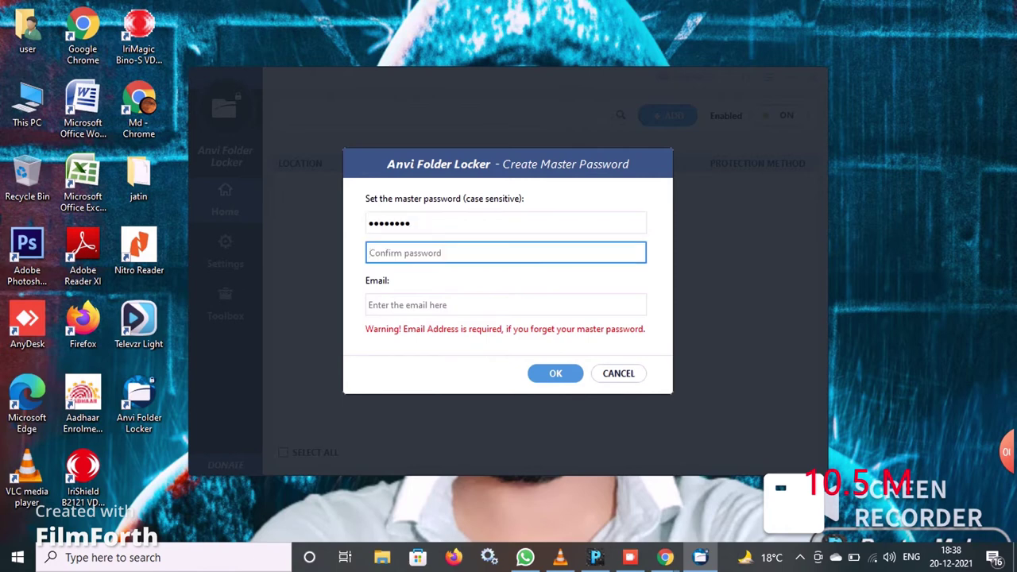
{"action": "type", "text": "123"}
{"action": "type", "text": "45678"}
{"action": "left_click", "coordinate": [505, 304]}
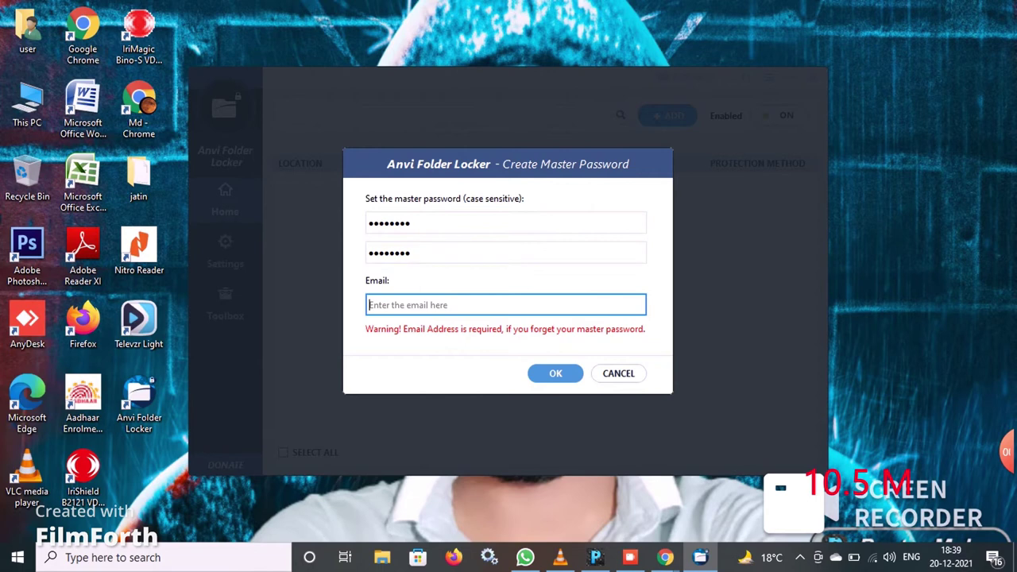
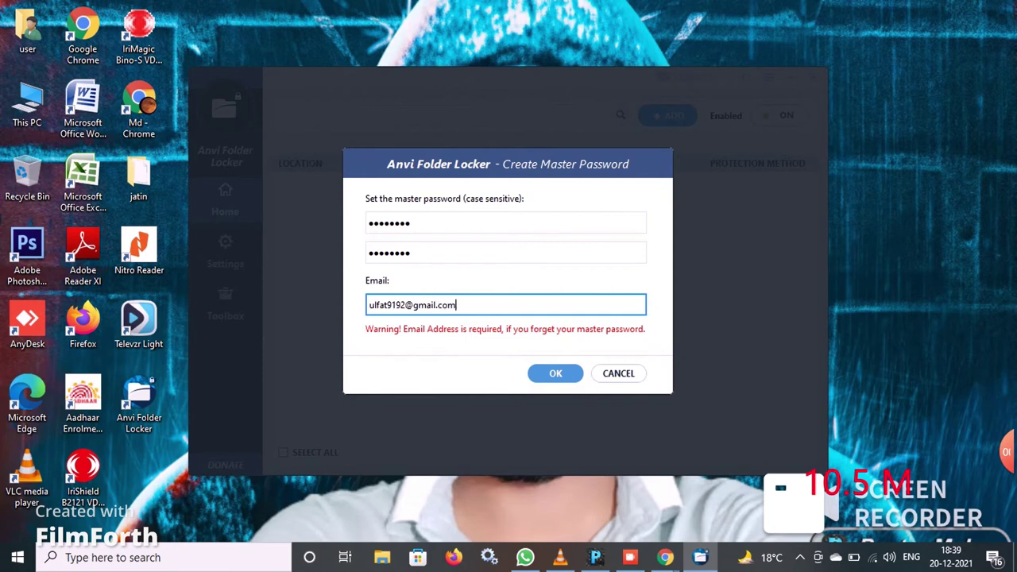
{"action": "key", "text": "Return"}
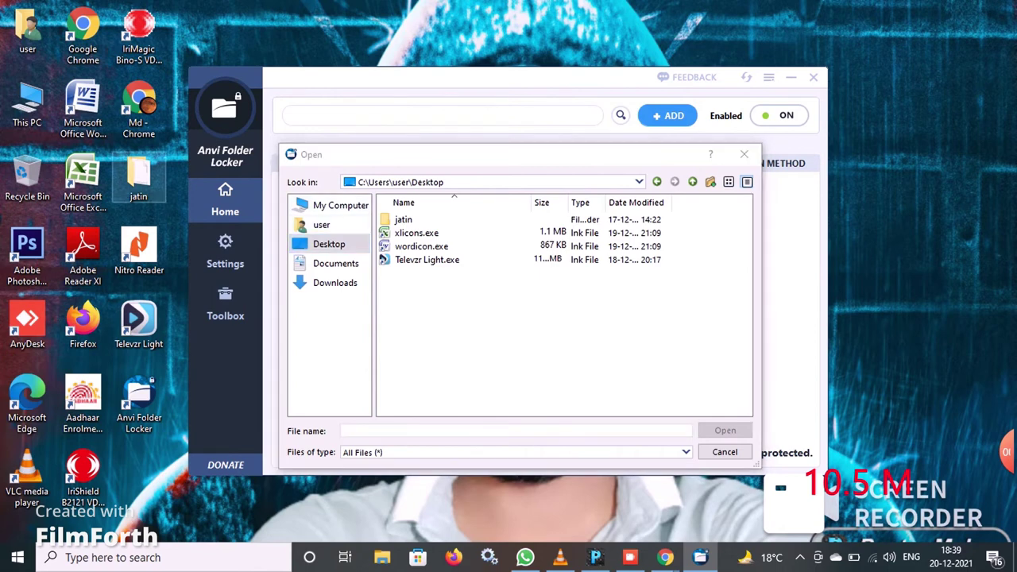
Step: Add the Desktop folder 'jatin' to the protected list and select its row
{"action": "left_click", "coordinate": [403, 220]}
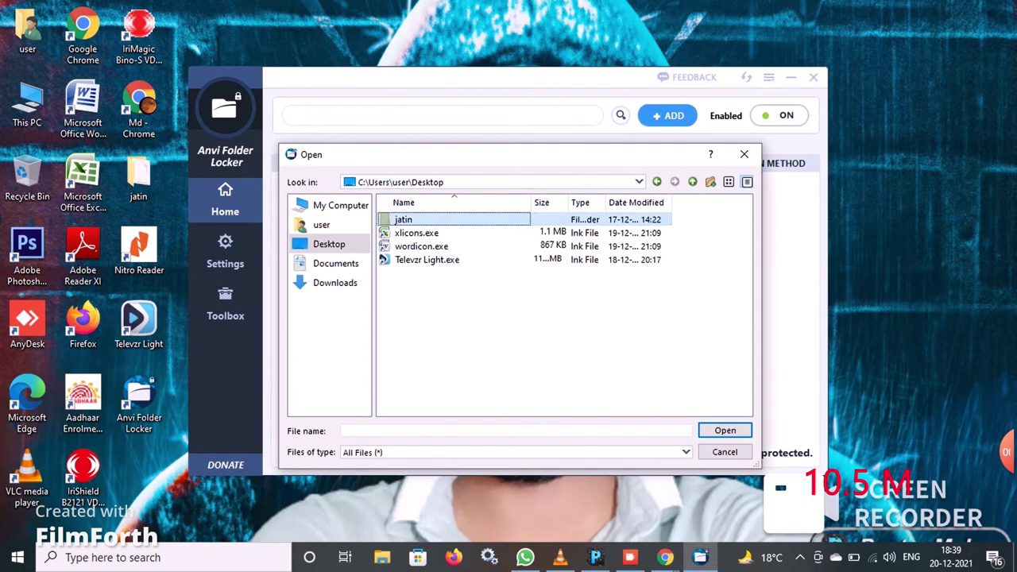
{"action": "key", "text": "Return"}
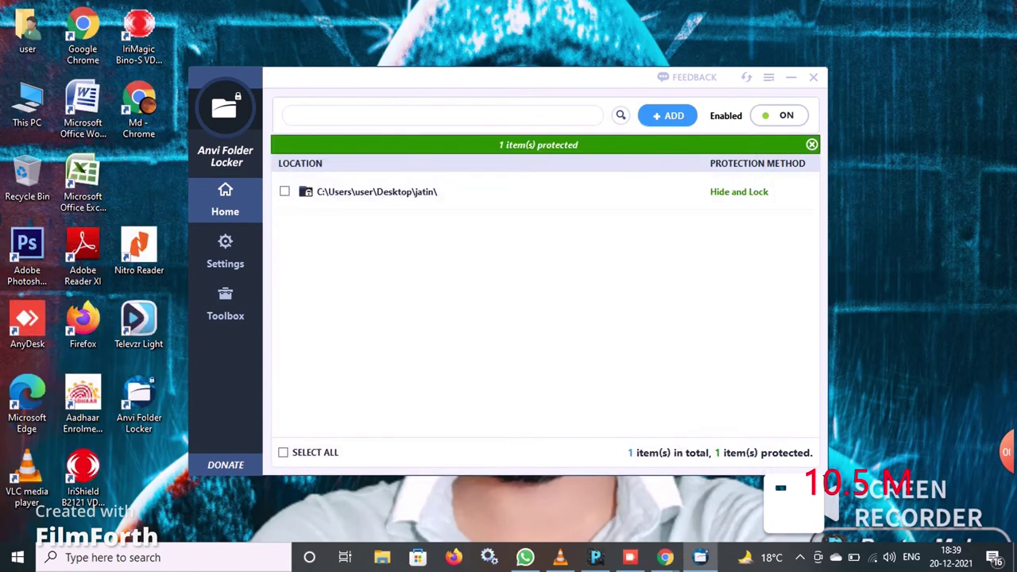
{"action": "left_click", "coordinate": [284, 192]}
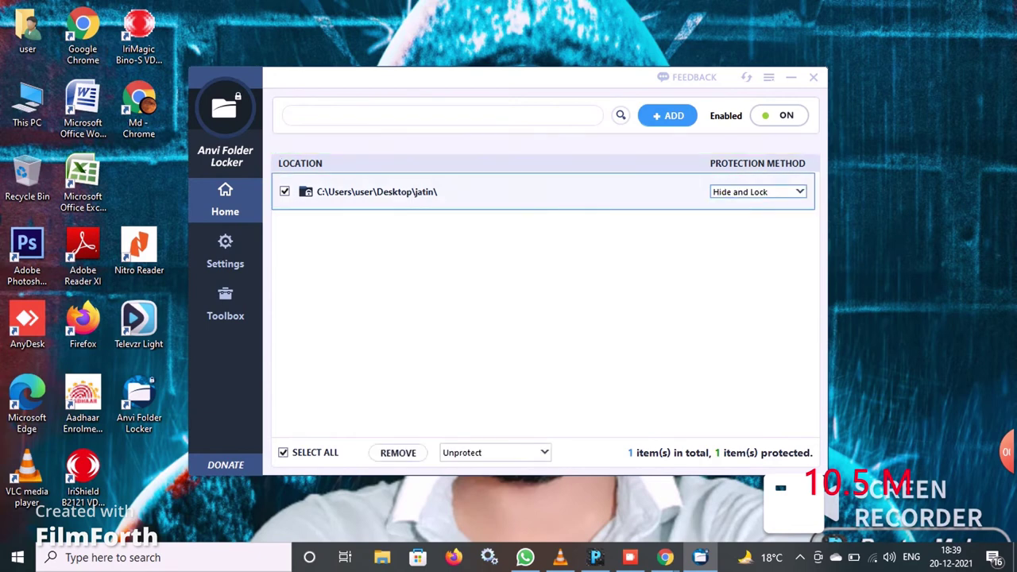
Step: Switch jatin's protection method to Password using the default master password, then close the locker
{"action": "left_click", "coordinate": [757, 192]}
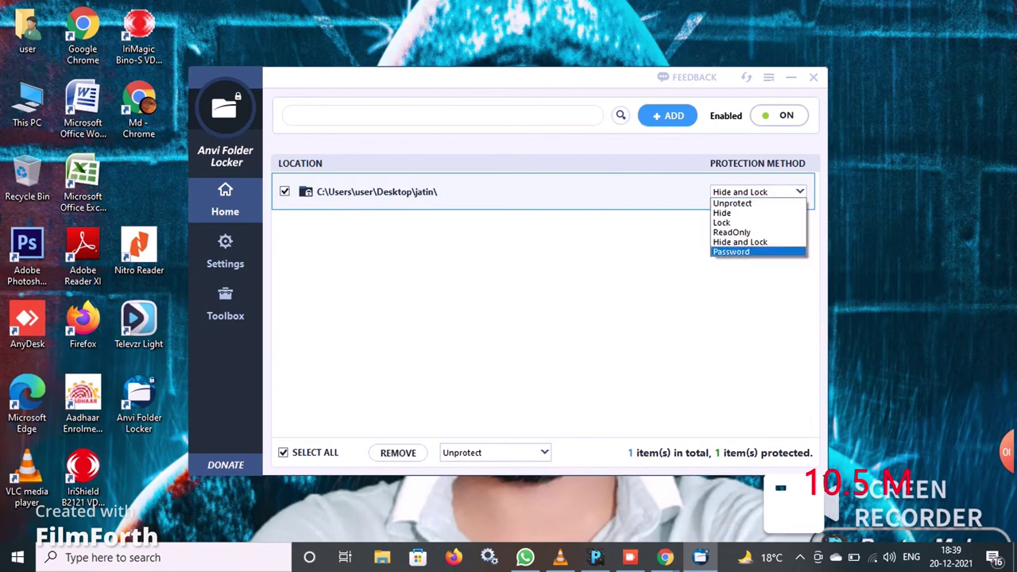
{"action": "key", "text": "Return"}
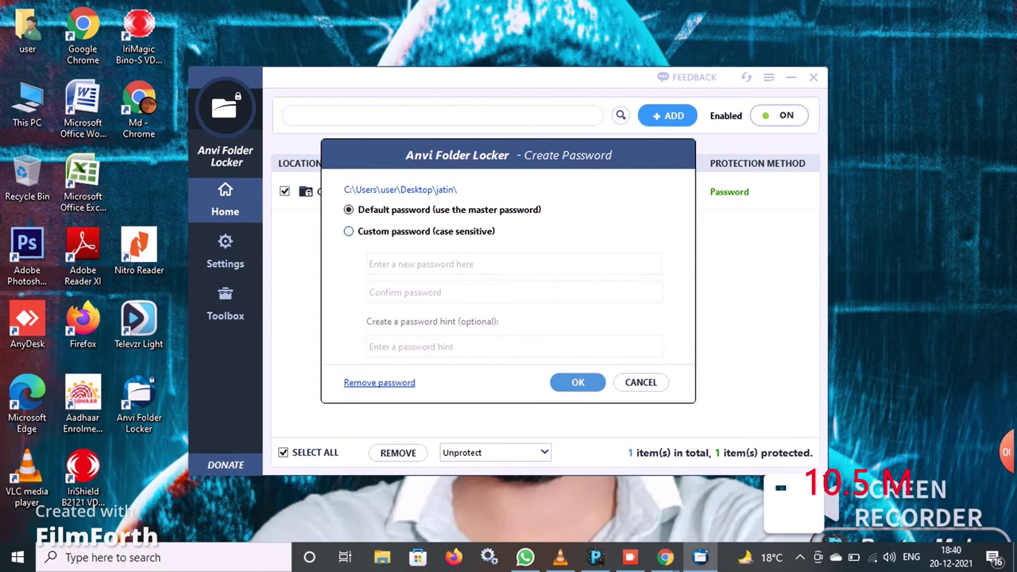
{"action": "left_click", "coordinate": [348, 231]}
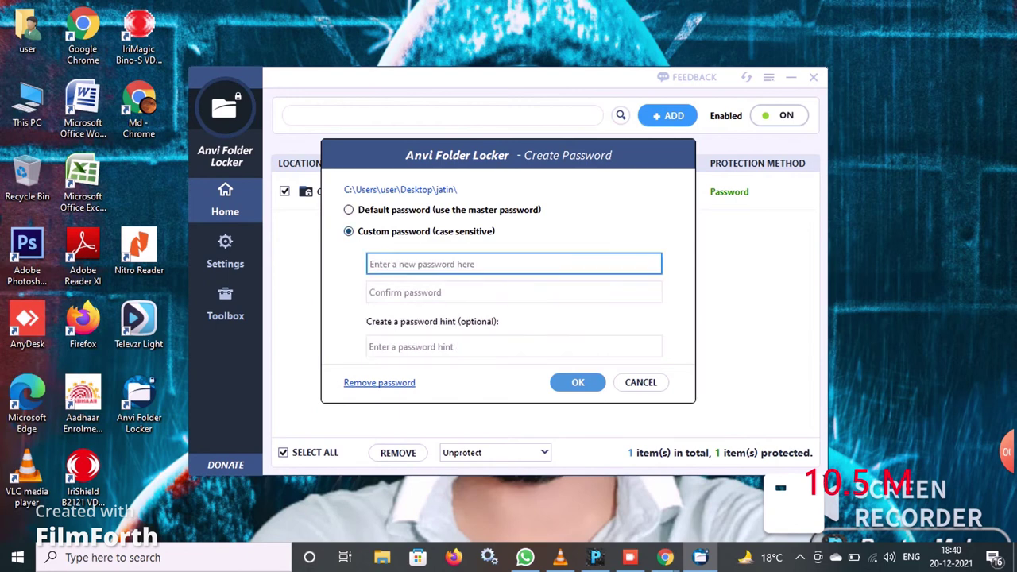
{"action": "left_click", "coordinate": [348, 210]}
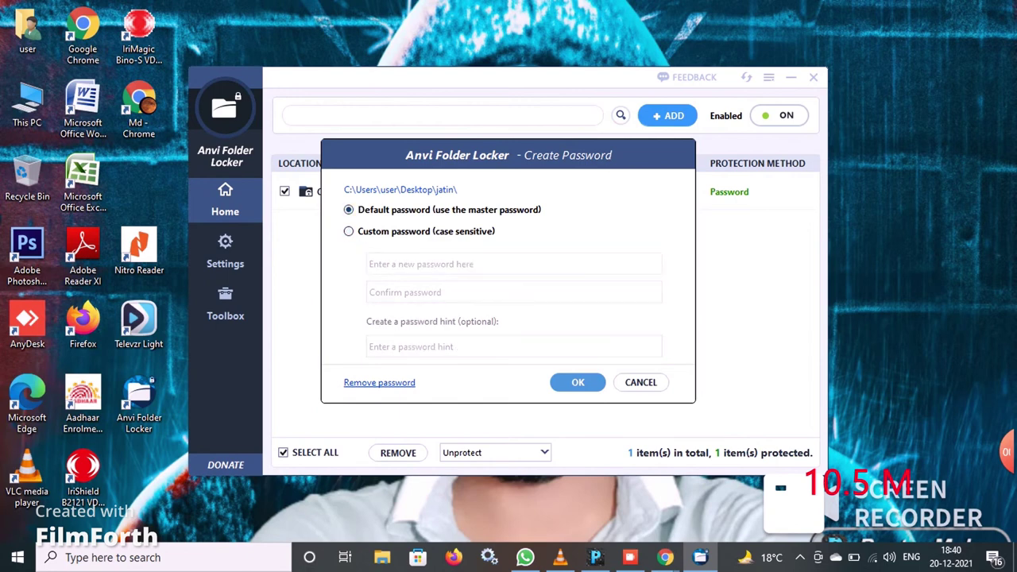
{"action": "key", "text": "Return"}
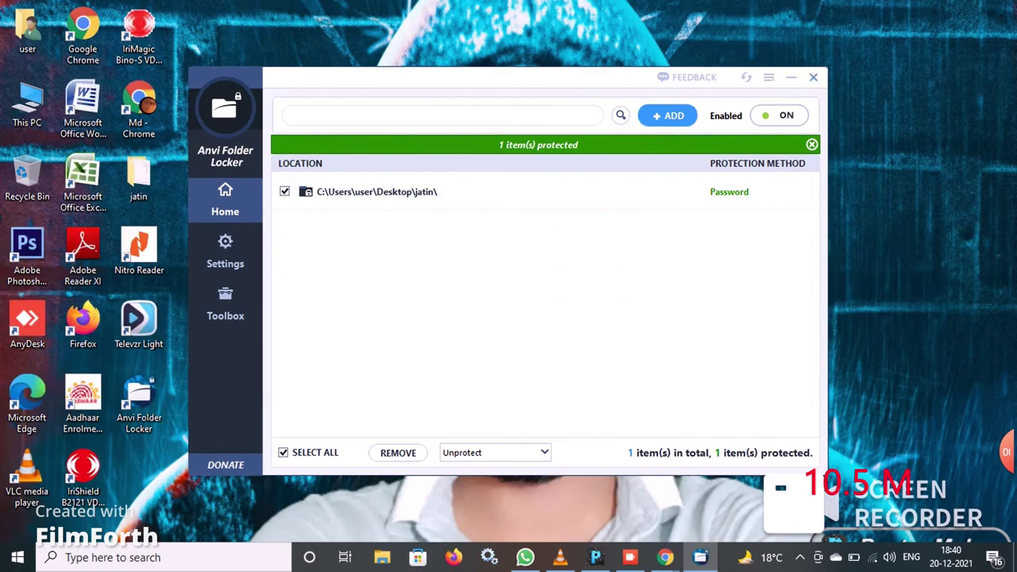
{"action": "left_click", "coordinate": [813, 77]}
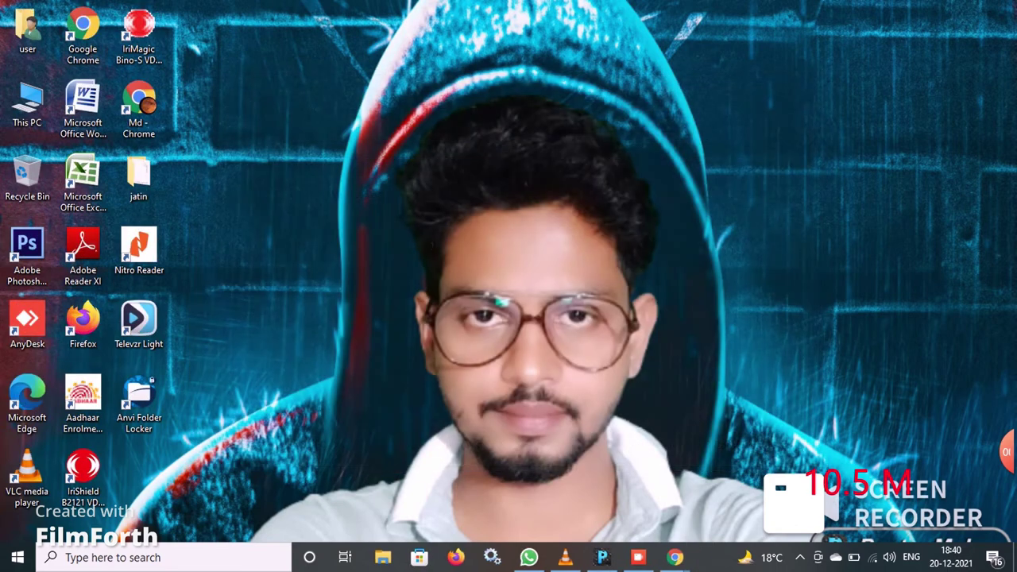
Step: Refresh the desktop, open jatin with its password, then close it and restore its protection
{"action": "right_click", "coordinate": [491, 149]}
{"action": "left_click", "coordinate": [524, 193]}
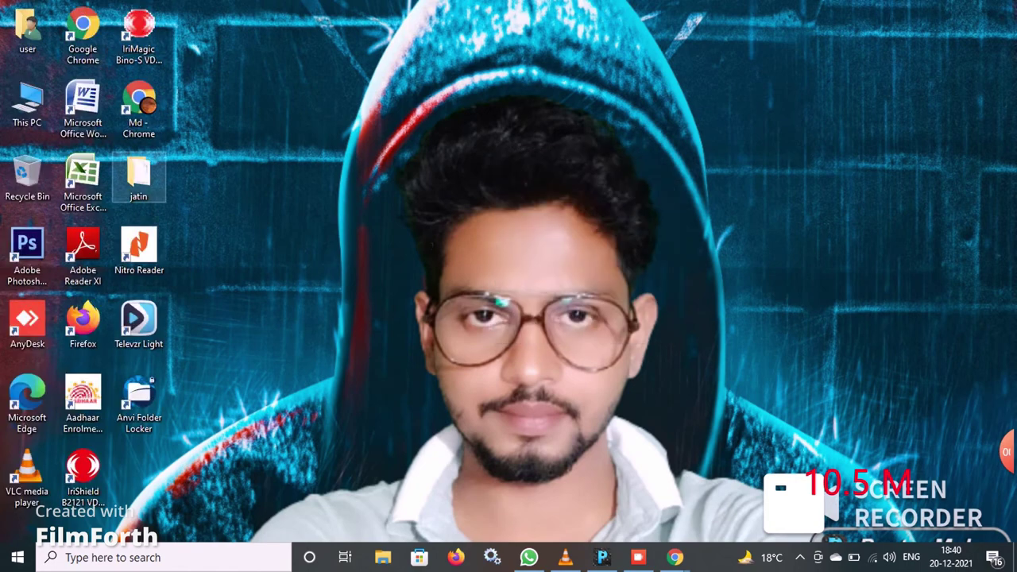
{"action": "double_click", "coordinate": [138, 179]}
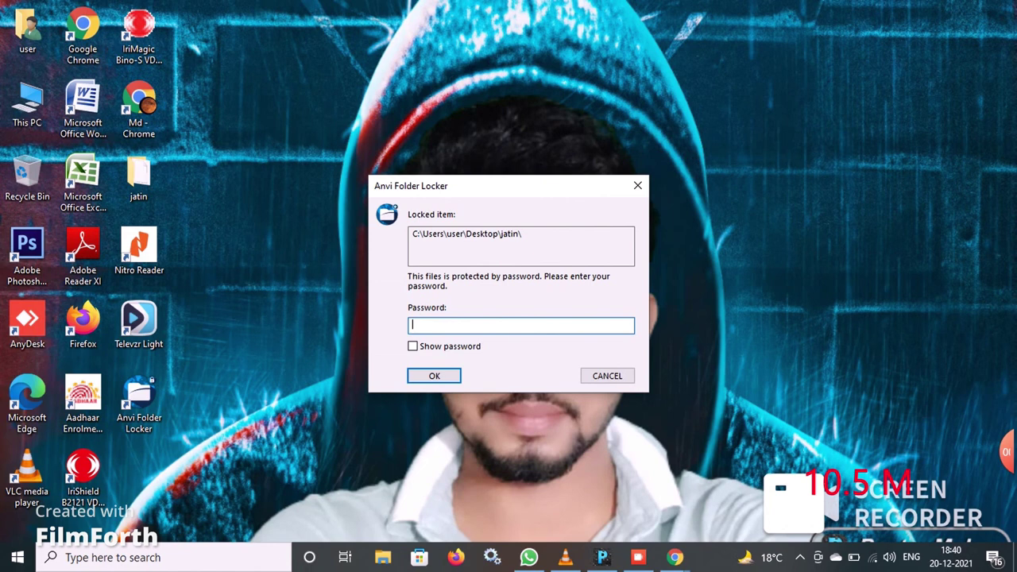
{"action": "type", "text": "********"}
{"action": "key", "text": "Return"}
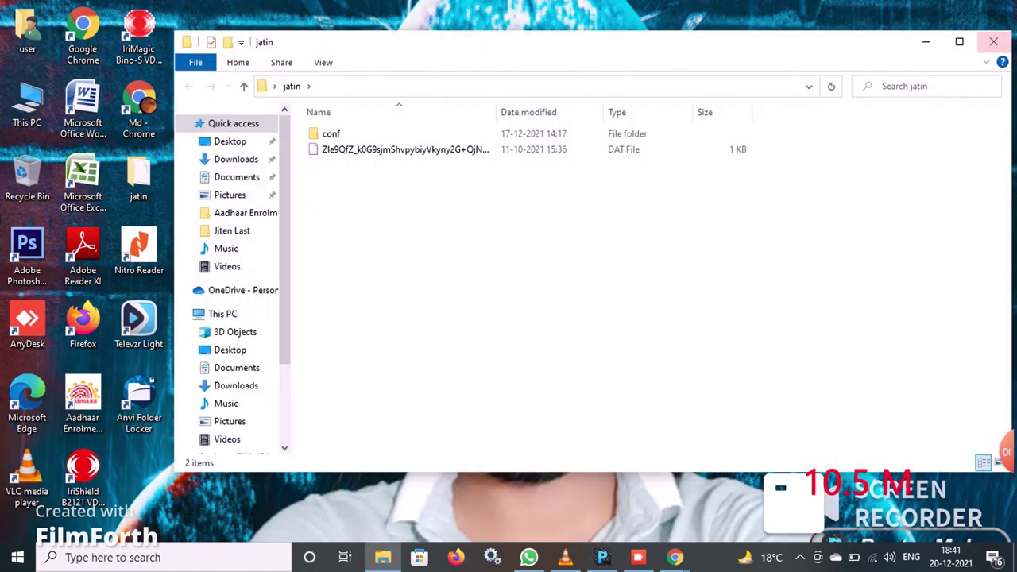
{"action": "left_click", "coordinate": [993, 41]}
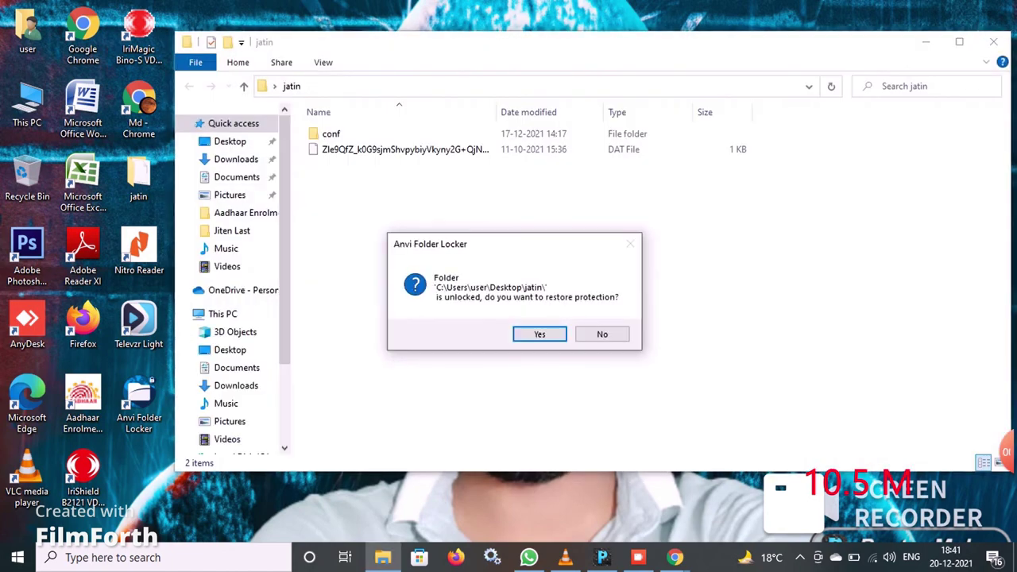
{"action": "key", "text": "Return"}
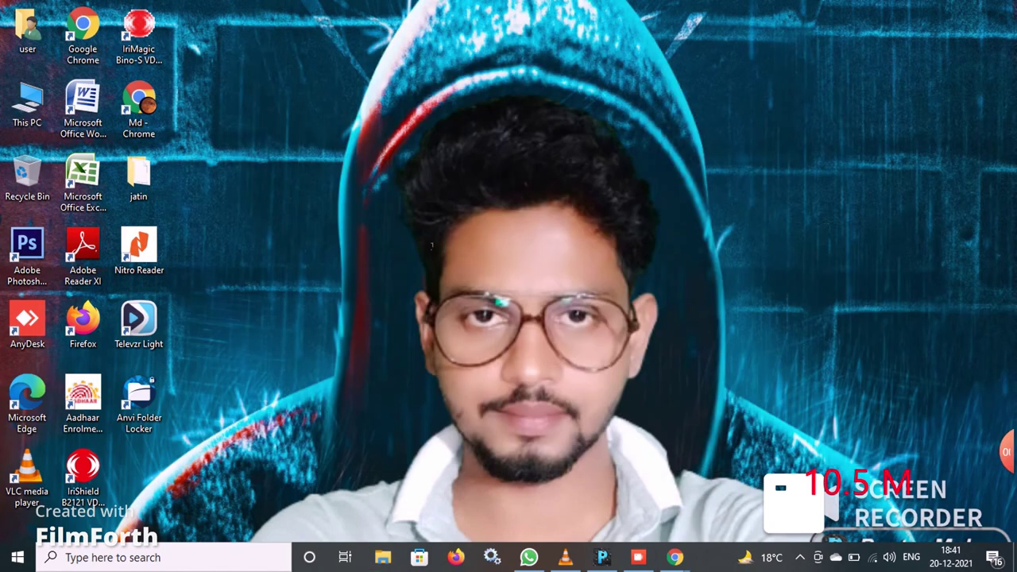